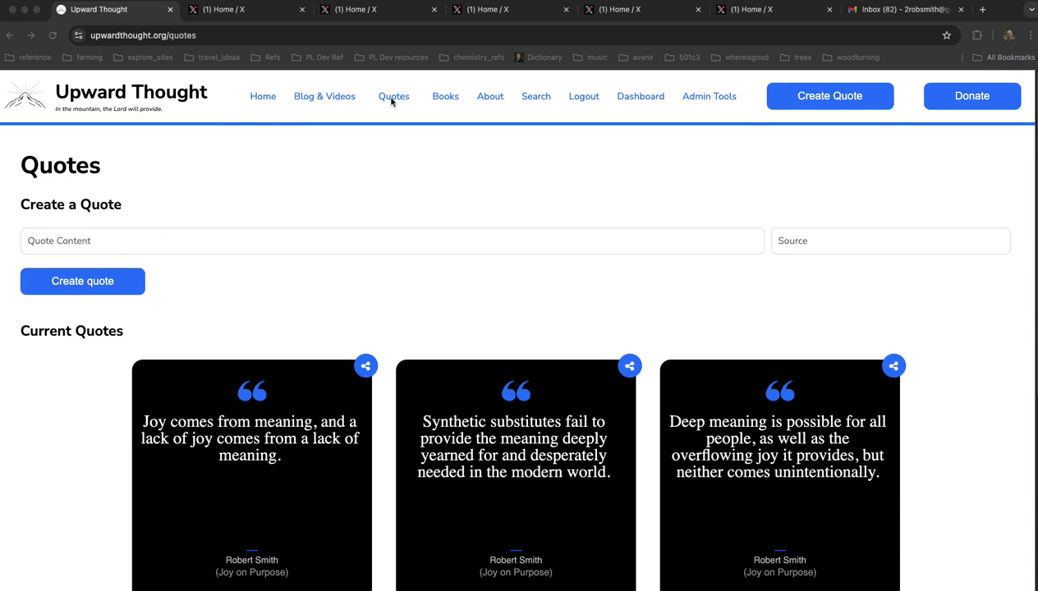
Step: Scroll through and reload the Upward Thought quotes page
scroll(930, 351, "down", 3)
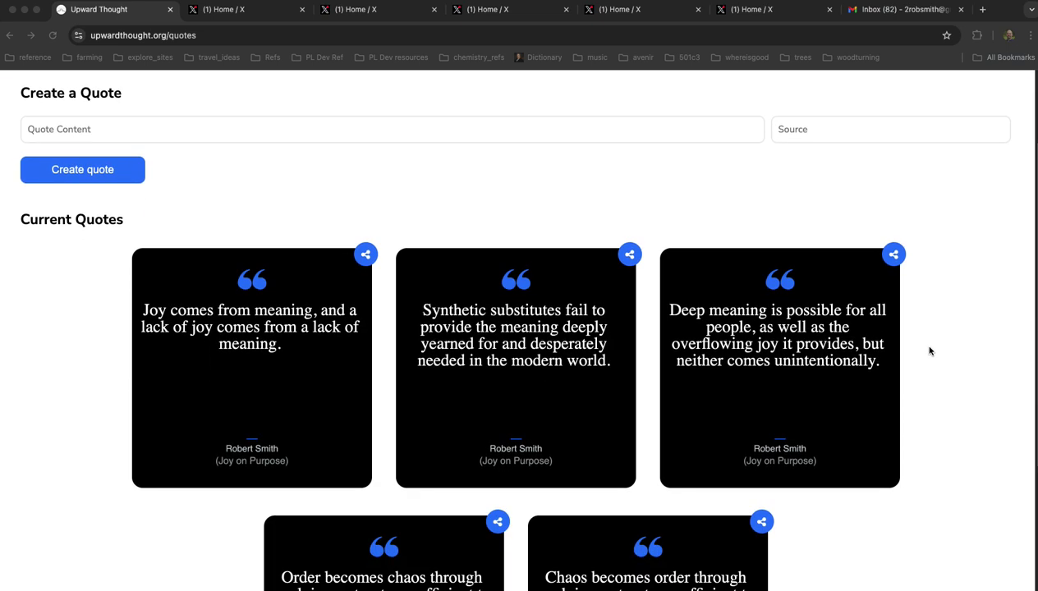
scroll(930, 350, "up", 3)
scroll(930, 351, "down", 4)
scroll(929, 350, "down", 3)
scroll(930, 350, "down", 2)
scroll(930, 351, "up", 5)
scroll(930, 351, "down", 5)
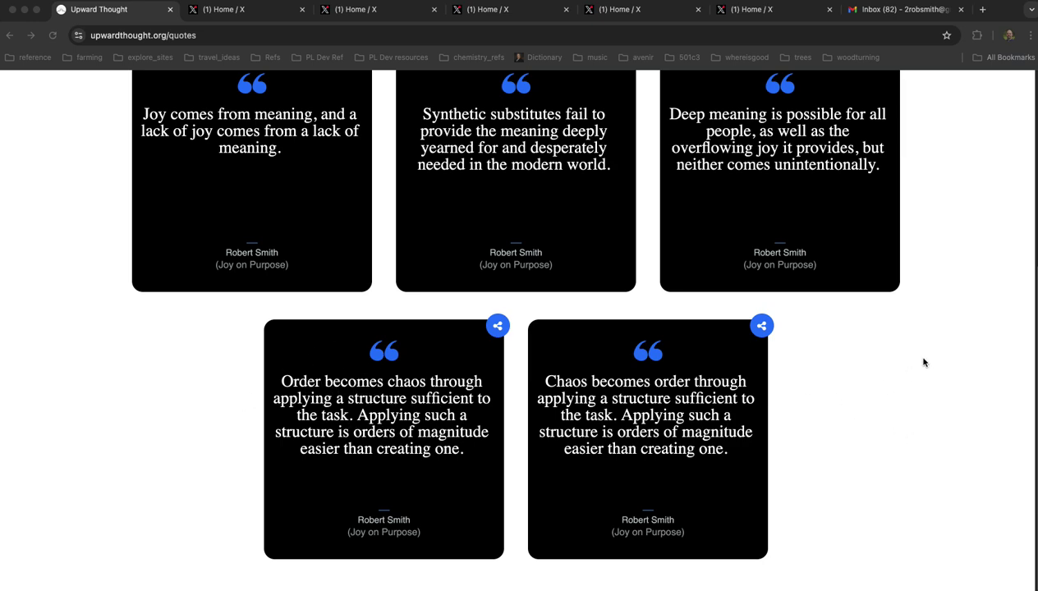
key("super+r")
scroll(657, 419, "up", 5)
scroll(638, 186, "down", 3)
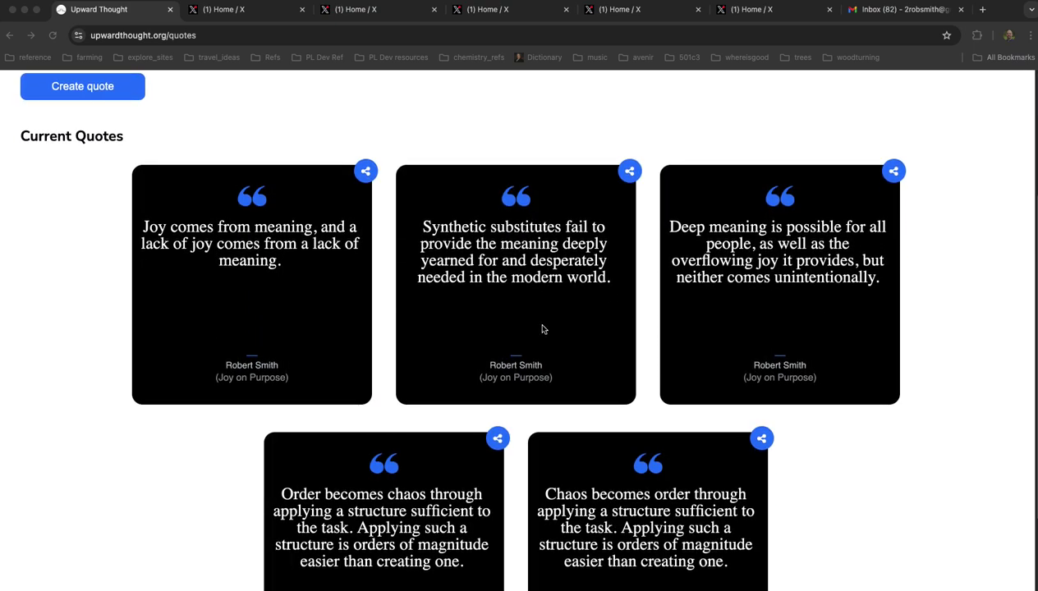
scroll(266, 295, "down", 1)
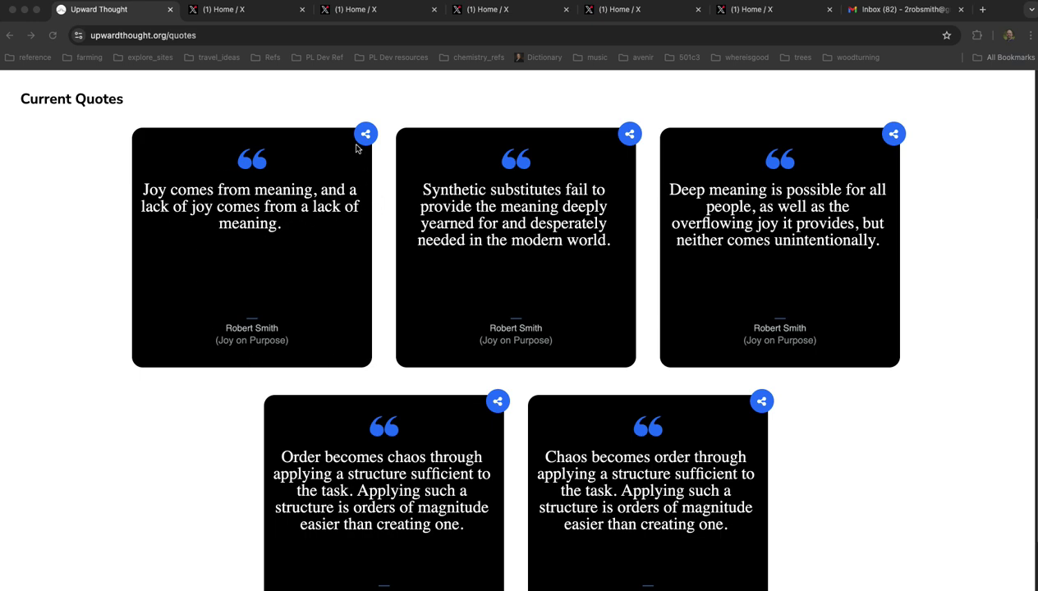
Step: Open and then dismiss the first quote's sharing options
left_click(418, 110)
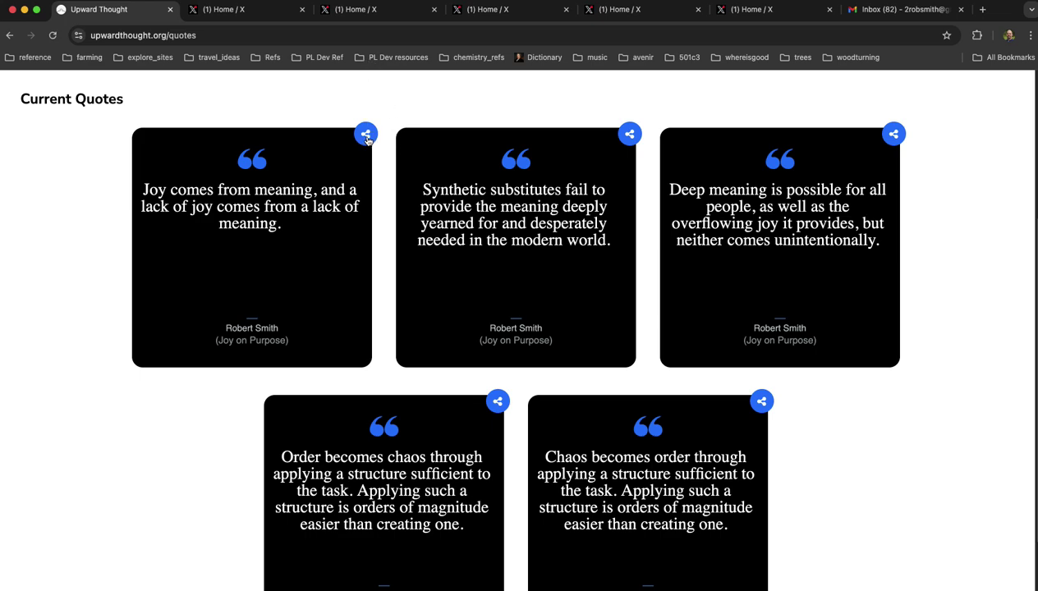
left_click(366, 136)
left_click(448, 113)
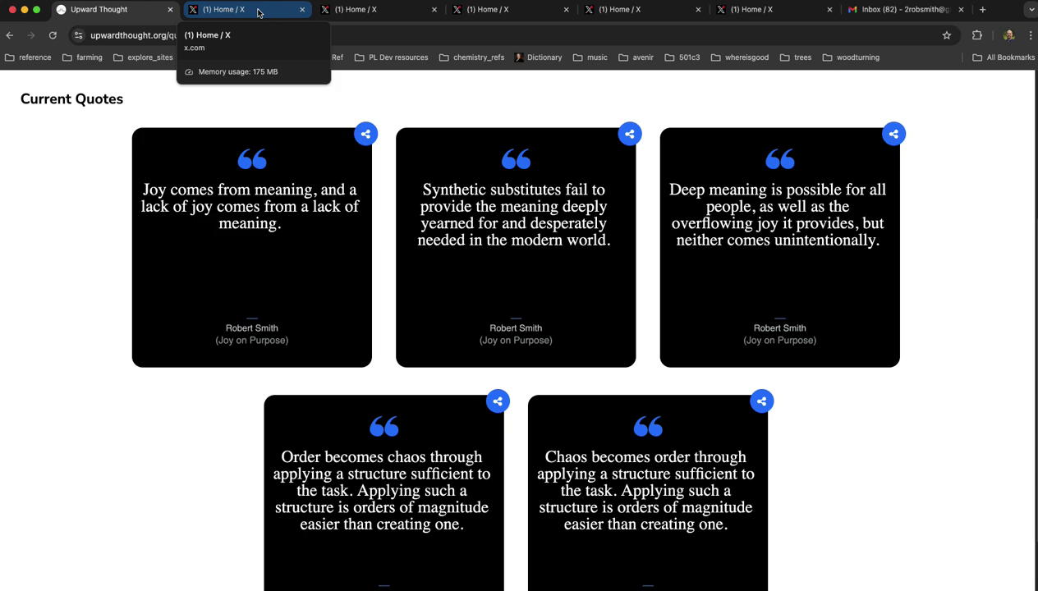
Step: Copy the Joy on Purpose promo text and PDF link from an earlier draft into the empty composer
left_click(258, 12)
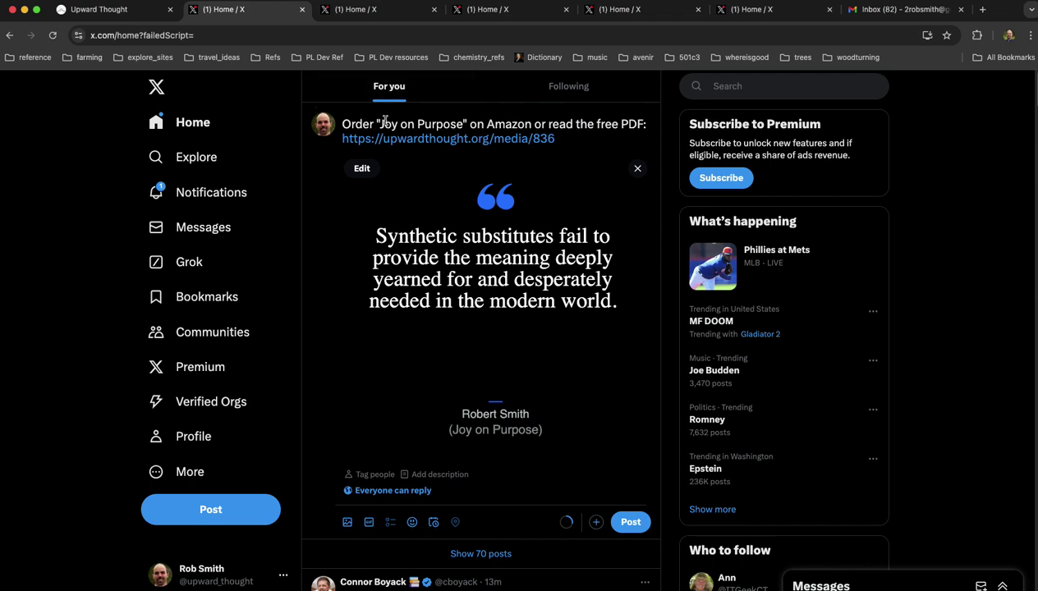
left_click(344, 12)
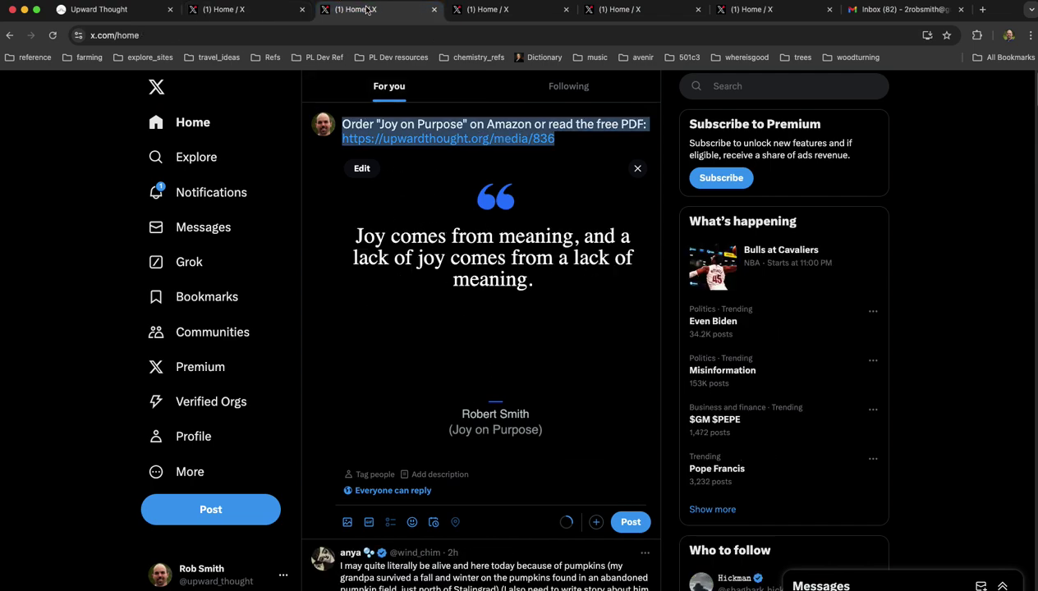
left_click(484, 12)
left_click(771, 10)
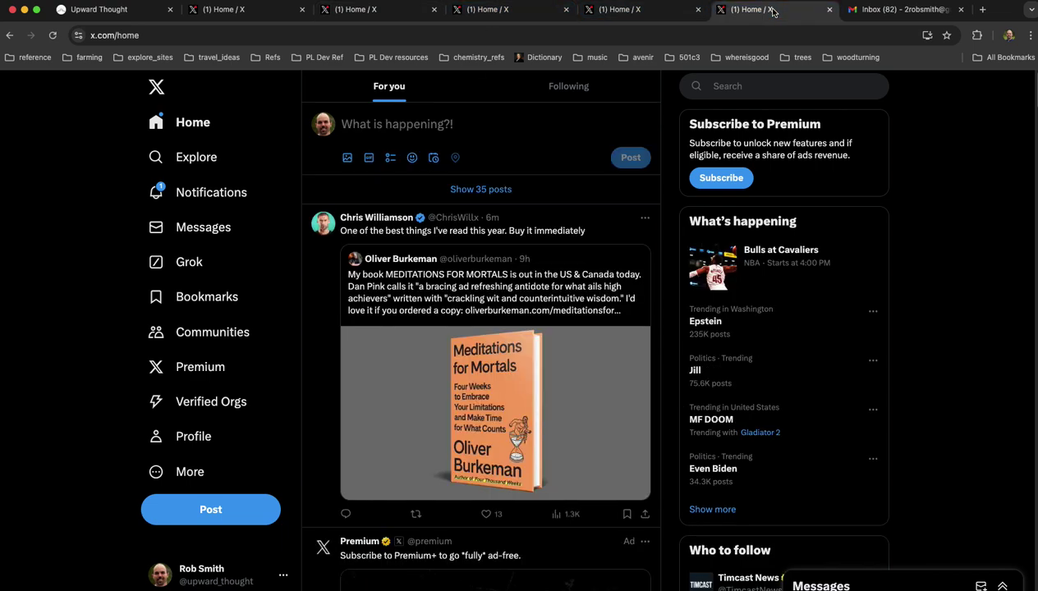
left_click(663, 12)
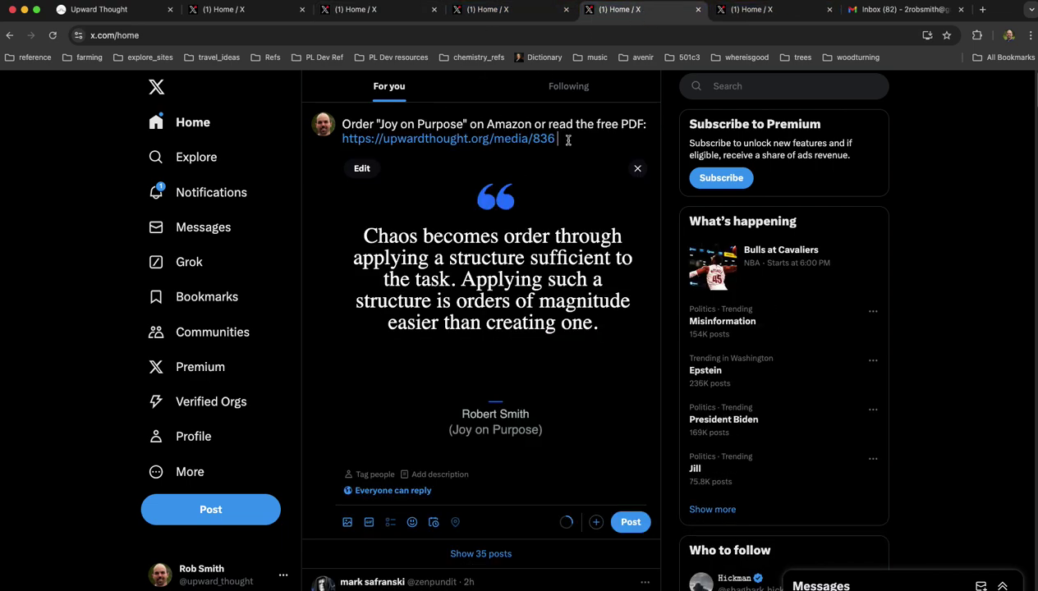
left_click_drag(568, 140, 342, 120)
key("super+c")
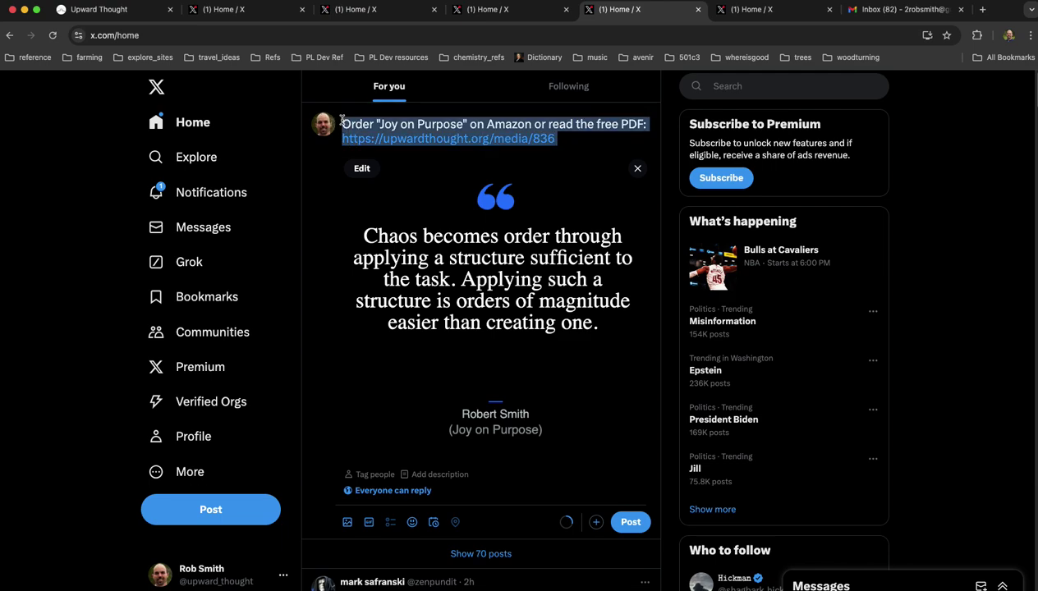
left_click(751, 10)
key("super+v")
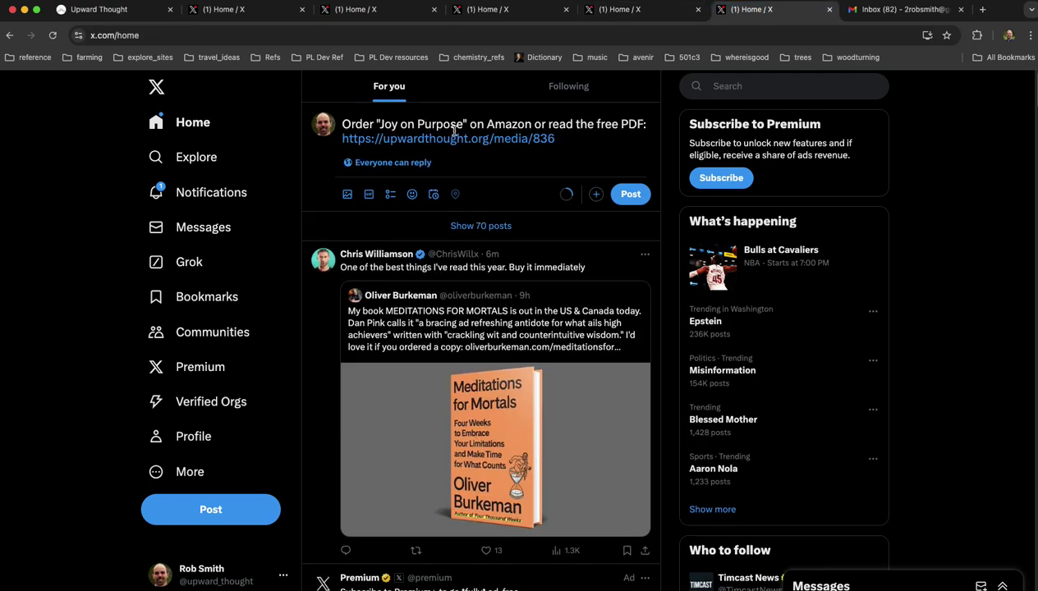
Step: Copy the 'Chaos becomes order' quote image from the Upward Thought quotes page
left_click(98, 9)
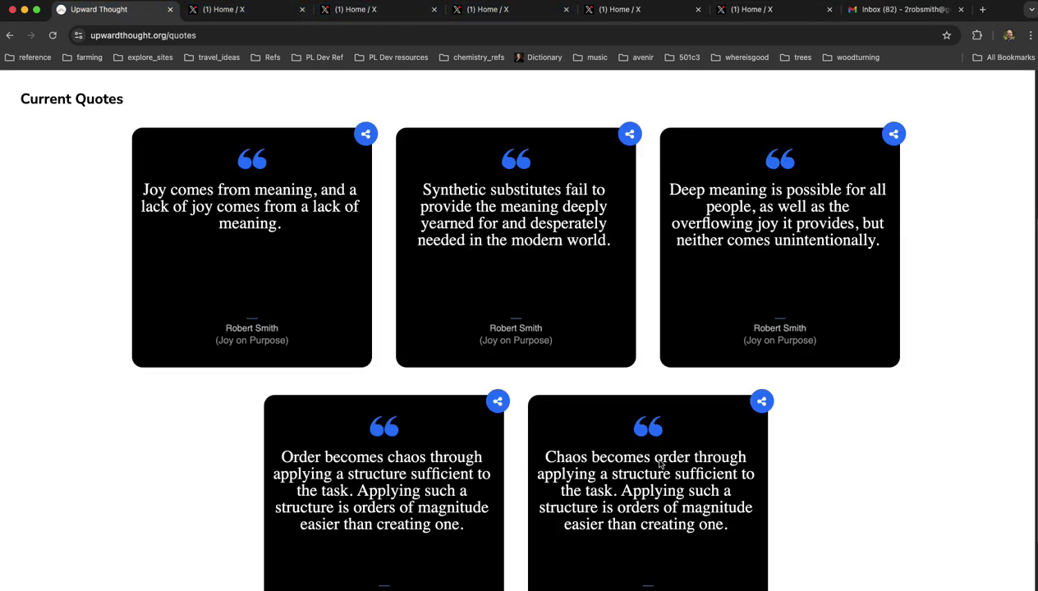
scroll(660, 464, "down", 2)
right_click(657, 406)
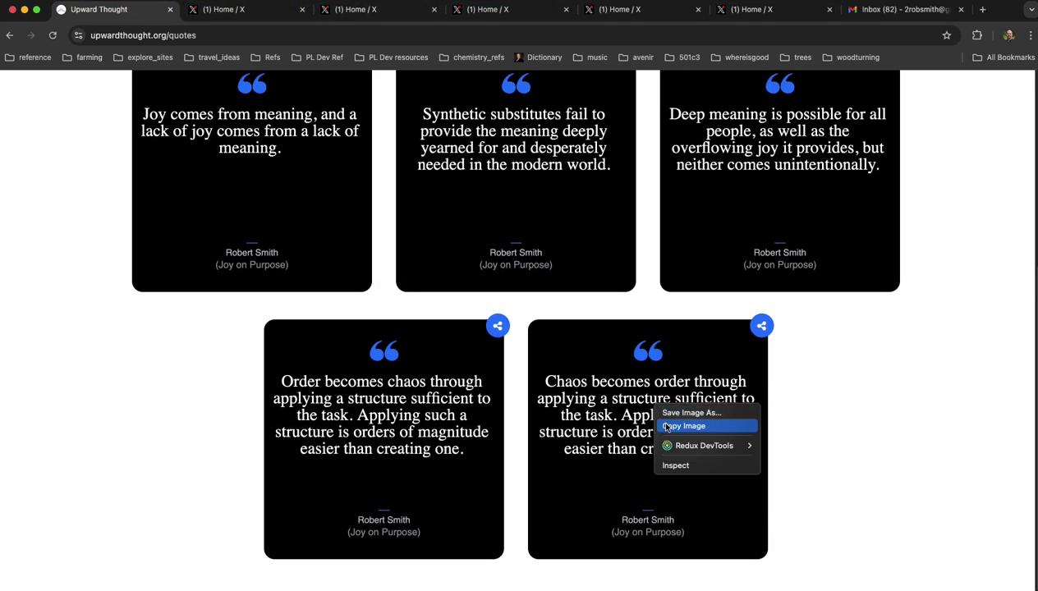
left_click(683, 426)
left_click(751, 9)
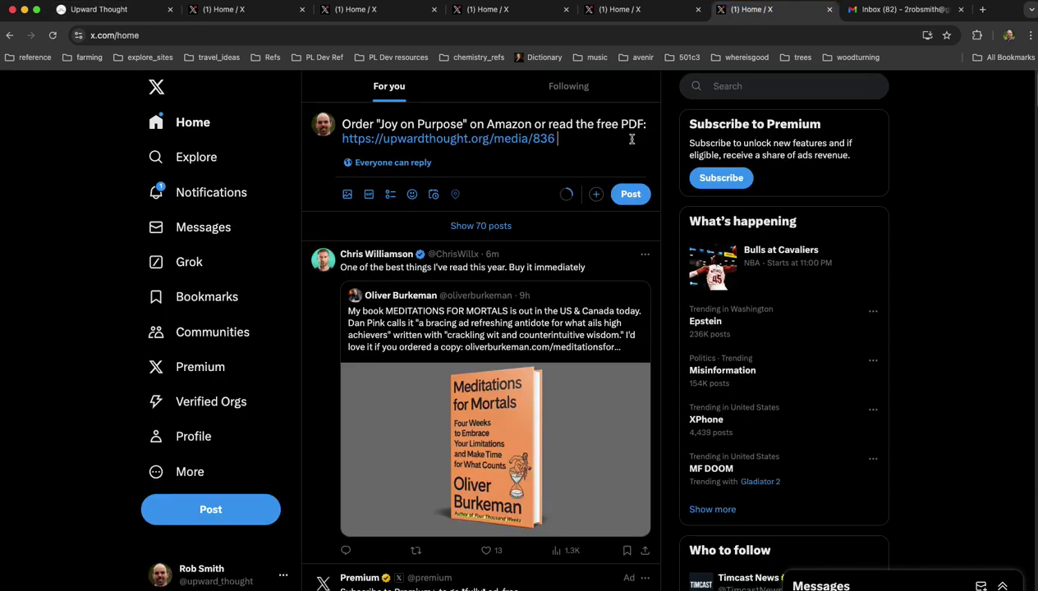
Step: Attach the copied quote image, close the duplicate Home / X tab, and show the quote-tile draft
key("ctrl+v")
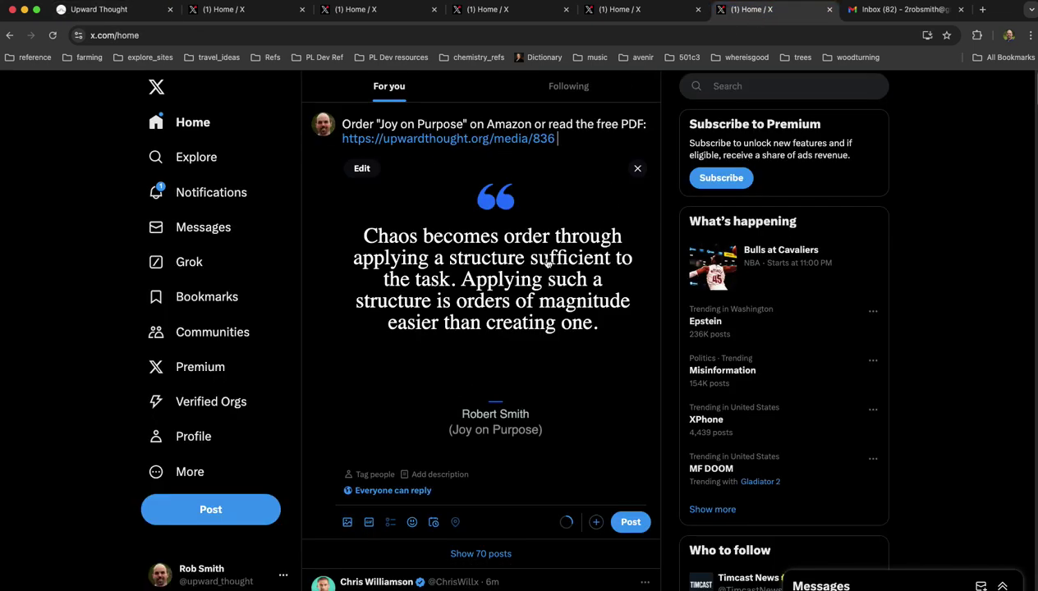
left_click(633, 9)
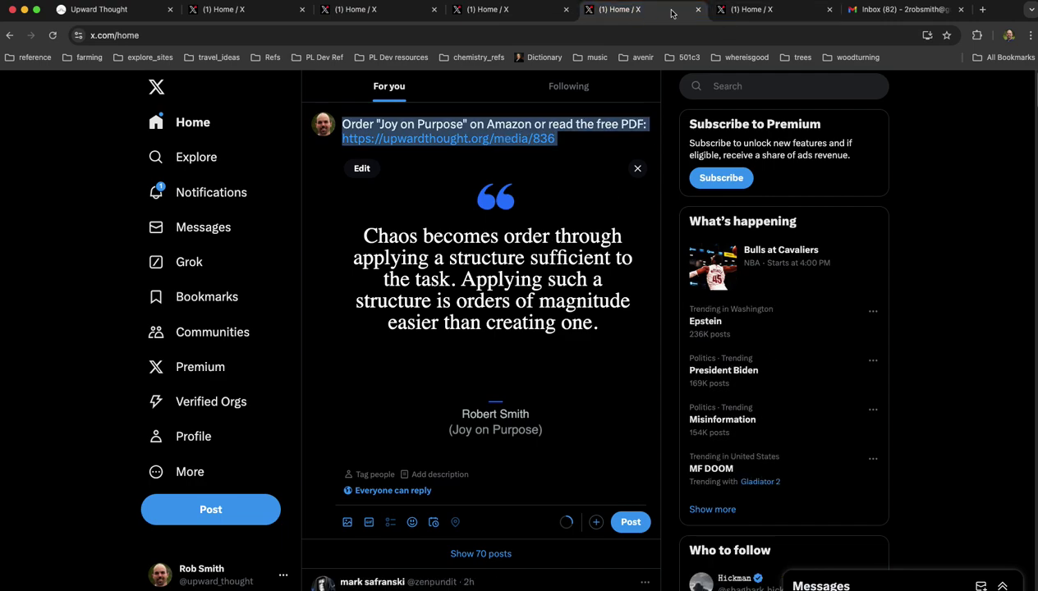
left_click(772, 11)
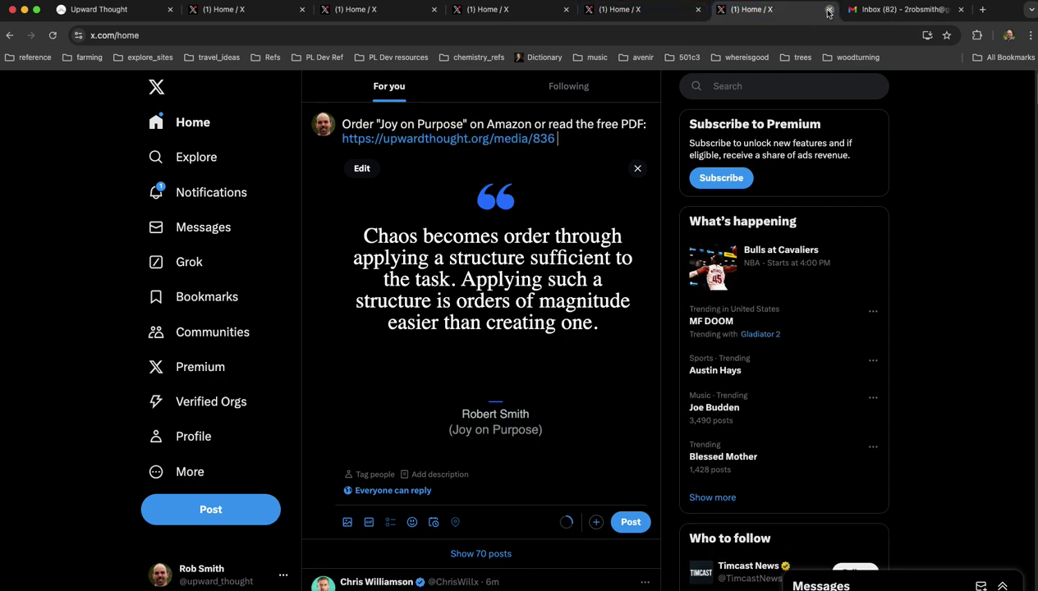
left_click(620, 10)
left_click(829, 9)
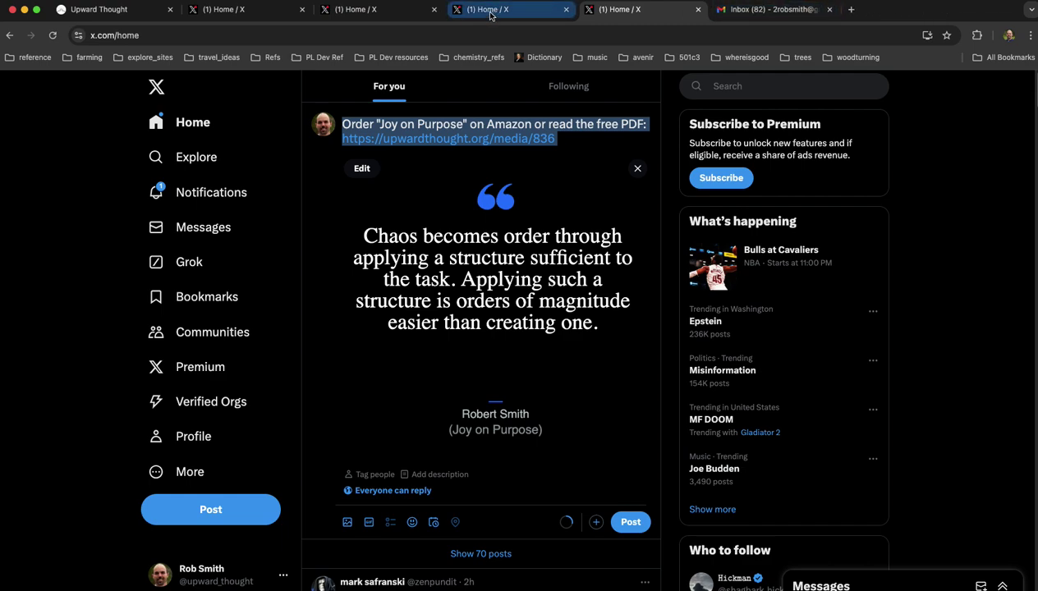
left_click(254, 11)
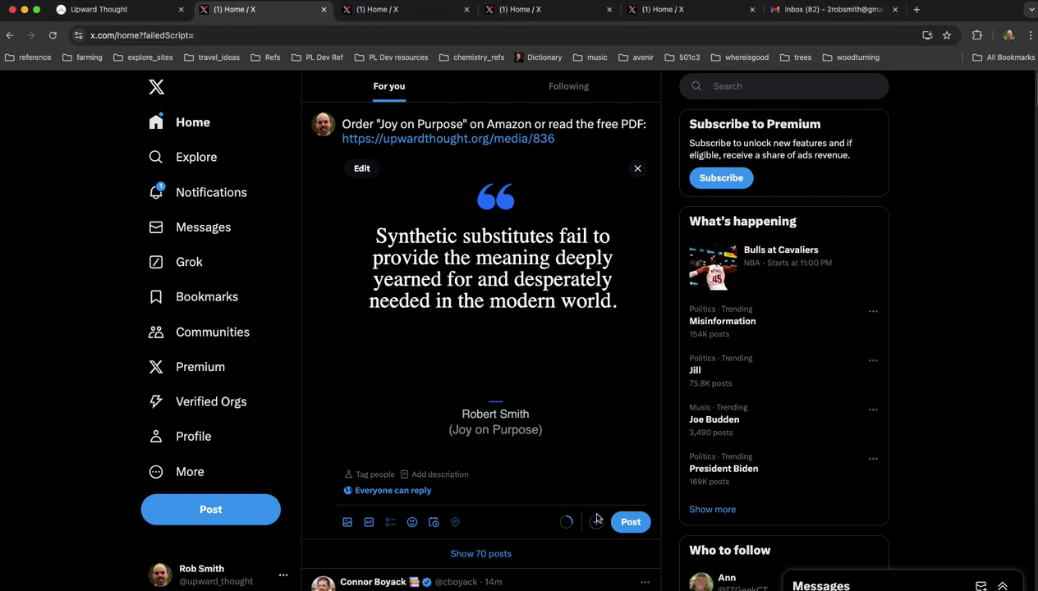
Step: Schedule the post for Monday, October 14 at 6:30 AM
left_click(434, 523)
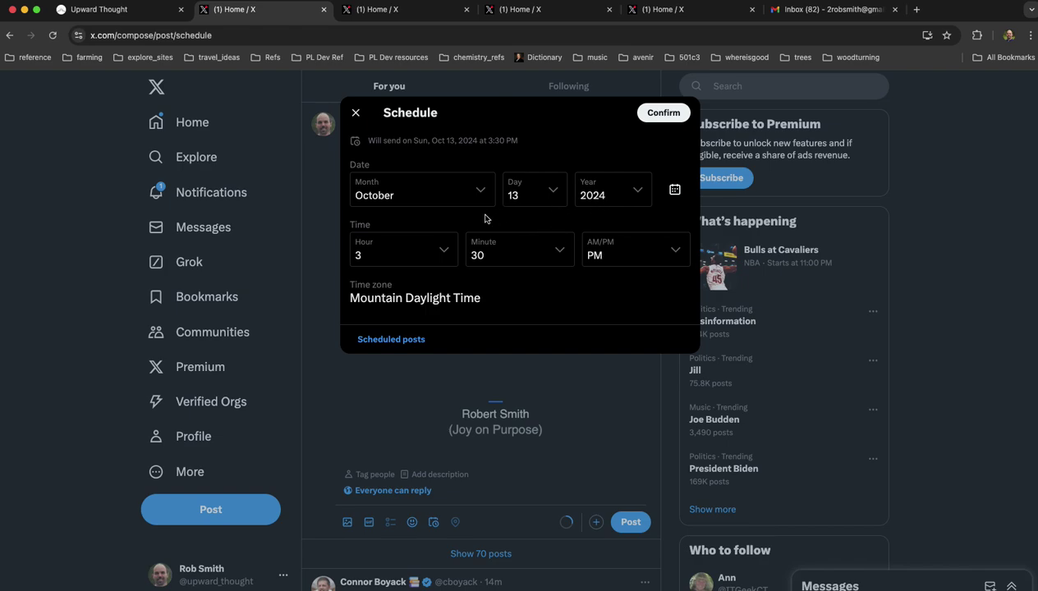
left_click(552, 195)
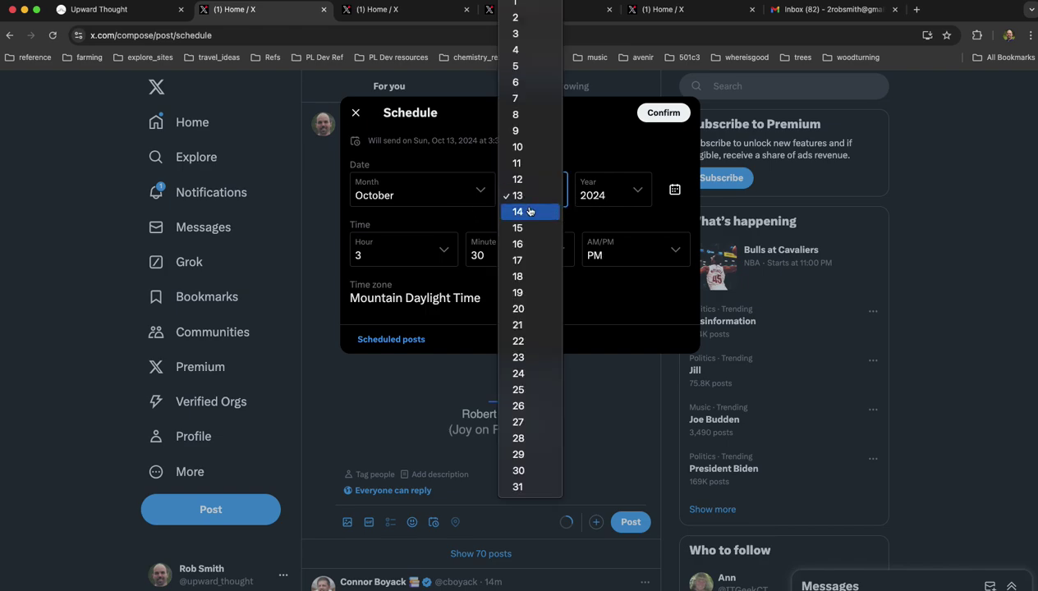
left_click(525, 211)
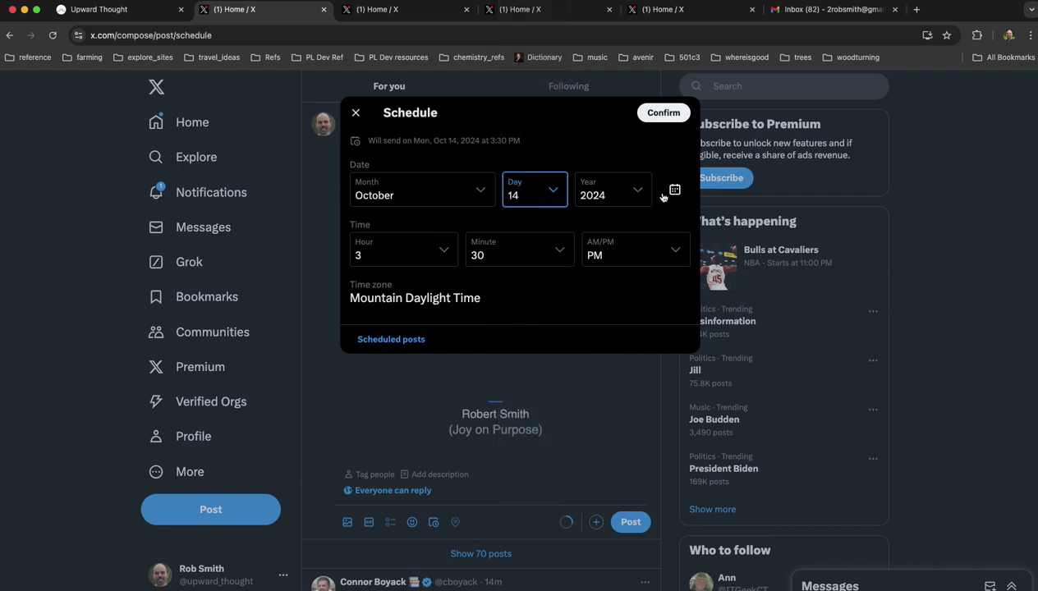
left_click(442, 251)
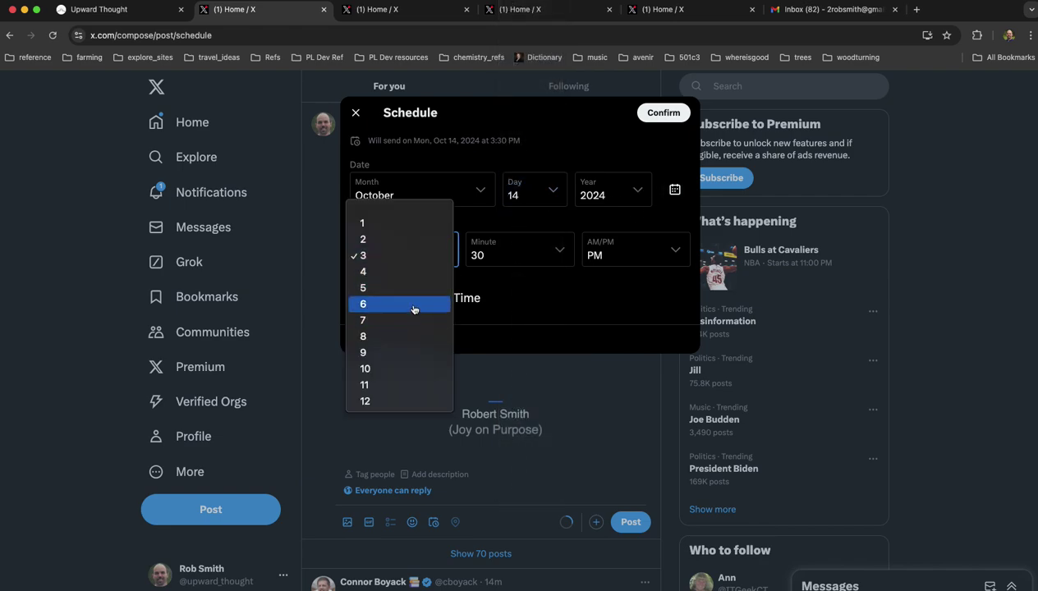
left_click(415, 304)
left_click(672, 252)
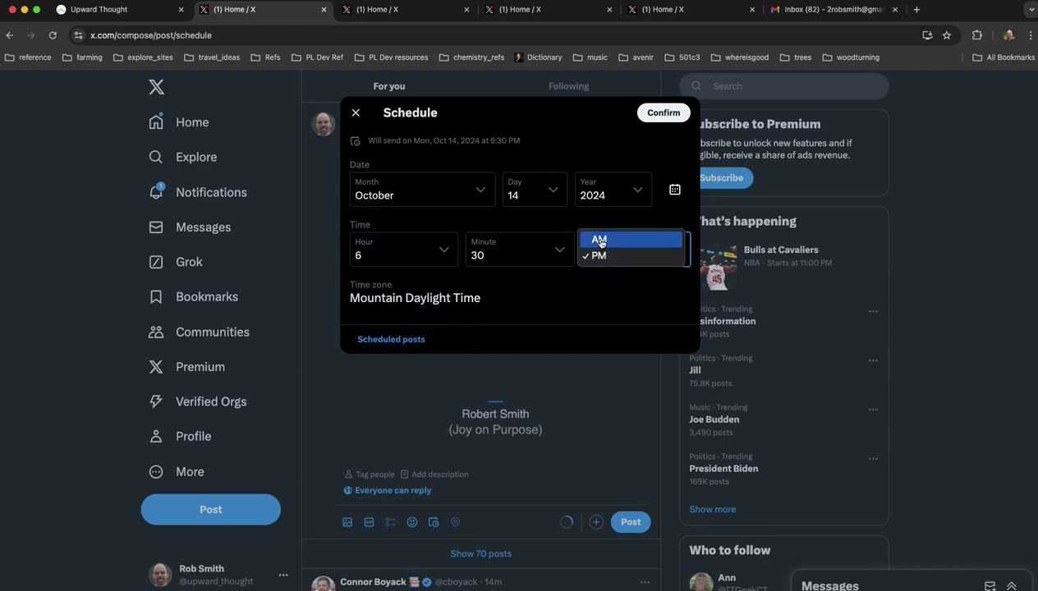
left_click(596, 240)
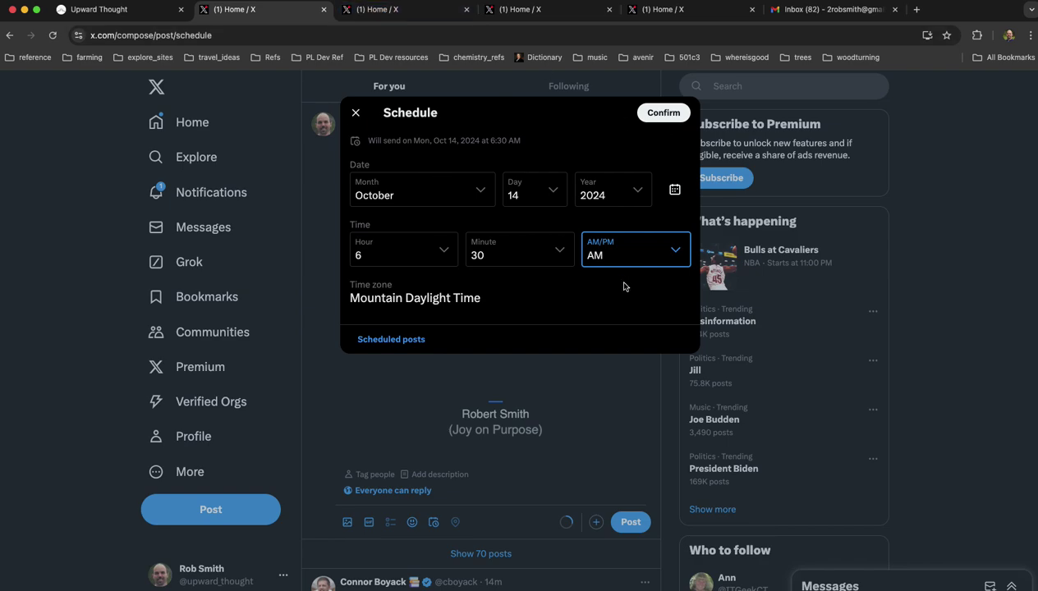
Step: Review the scheduled posts list, queued from October 9, 2024 through January 1, 2025
left_click(393, 342)
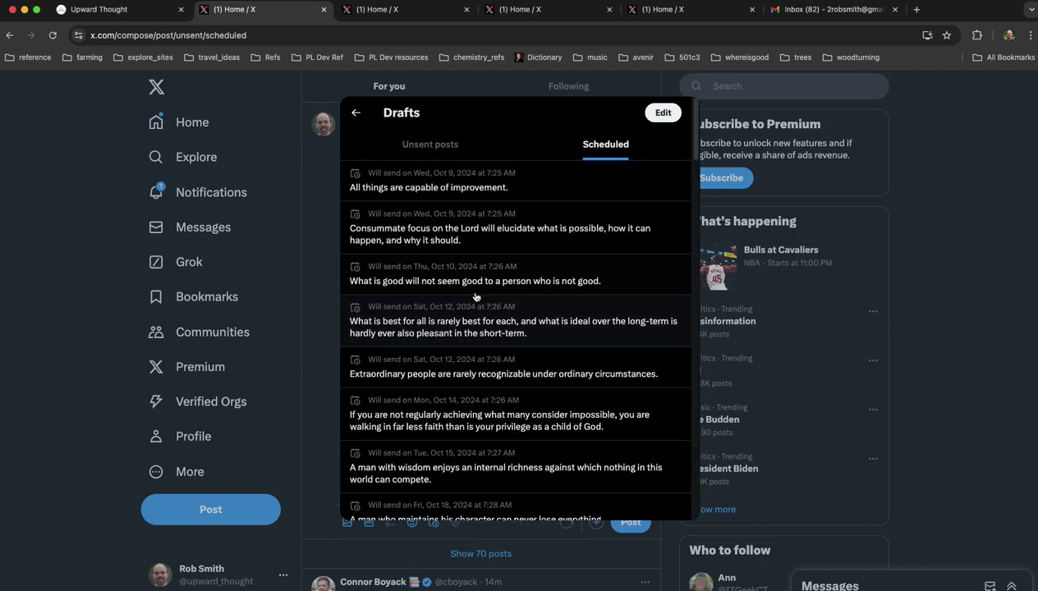
scroll(545, 288, "down", 2)
scroll(575, 321, "down", 3)
scroll(605, 350, "down", 2)
scroll(605, 350, "down", 3)
scroll(605, 350, "down", 3)
scroll(605, 350, "down", 3)
scroll(605, 350, "down", 3)
scroll(605, 349, "down", 3)
scroll(605, 350, "down", 3)
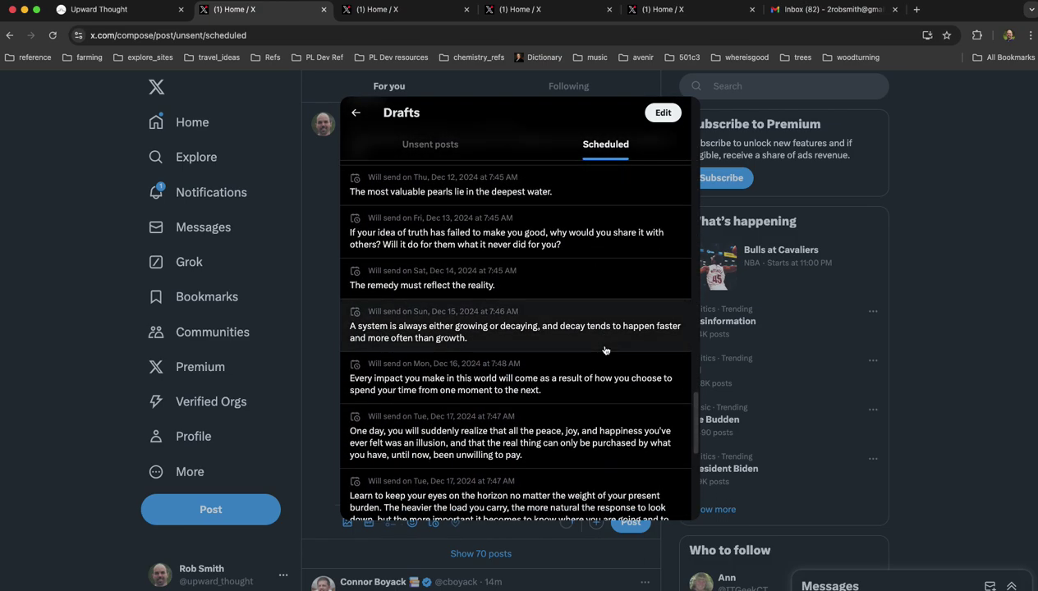
scroll(605, 350, "down", 3)
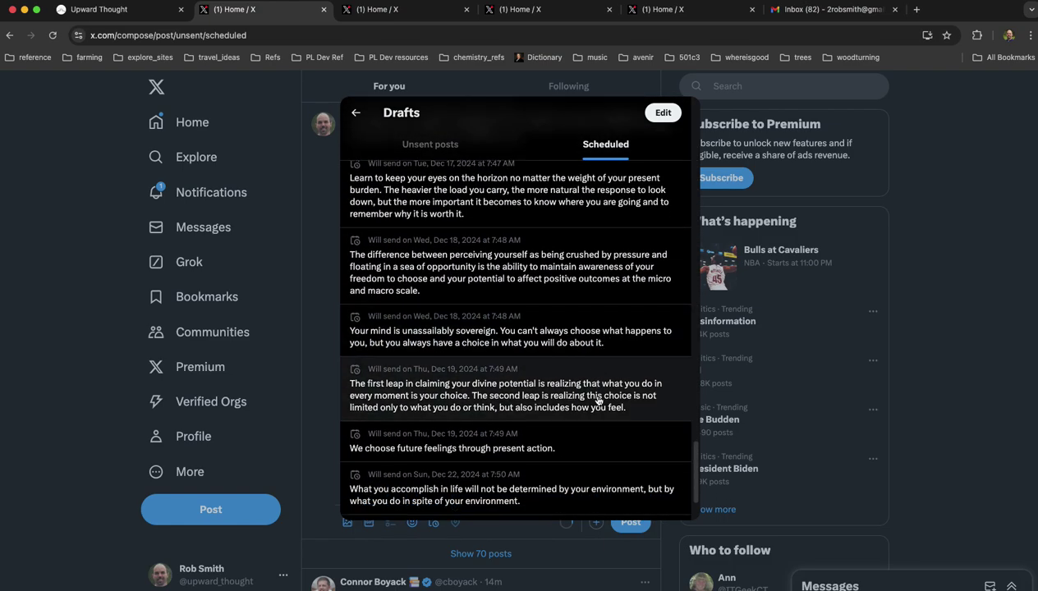
scroll(599, 400, "down", 3)
scroll(560, 332, "up", 10)
scroll(560, 332, "up", 5)
scroll(560, 332, "down", 5)
scroll(560, 332, "down", 5)
scroll(560, 332, "down", 2)
scroll(560, 332, "down", 5)
scroll(560, 333, "down", 1)
scroll(560, 333, "down", 3)
scroll(560, 332, "down", 3)
scroll(520, 299, "up", 1)
scroll(526, 321, "up", 10)
scroll(540, 356, "up", 5)
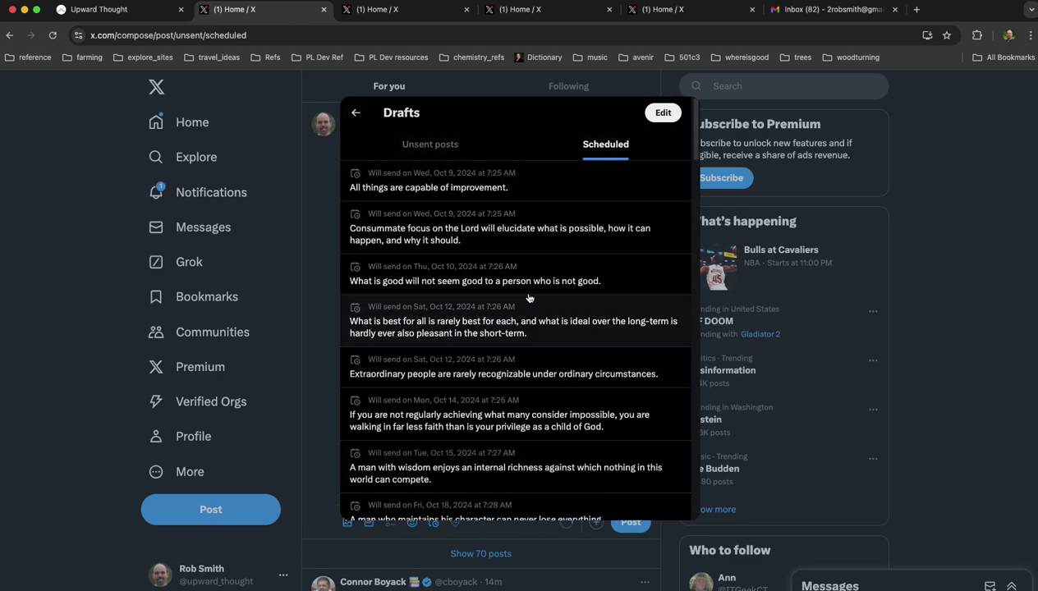
scroll(528, 296, "down", 5)
scroll(528, 297, "down", 5)
scroll(530, 298, "down", 6)
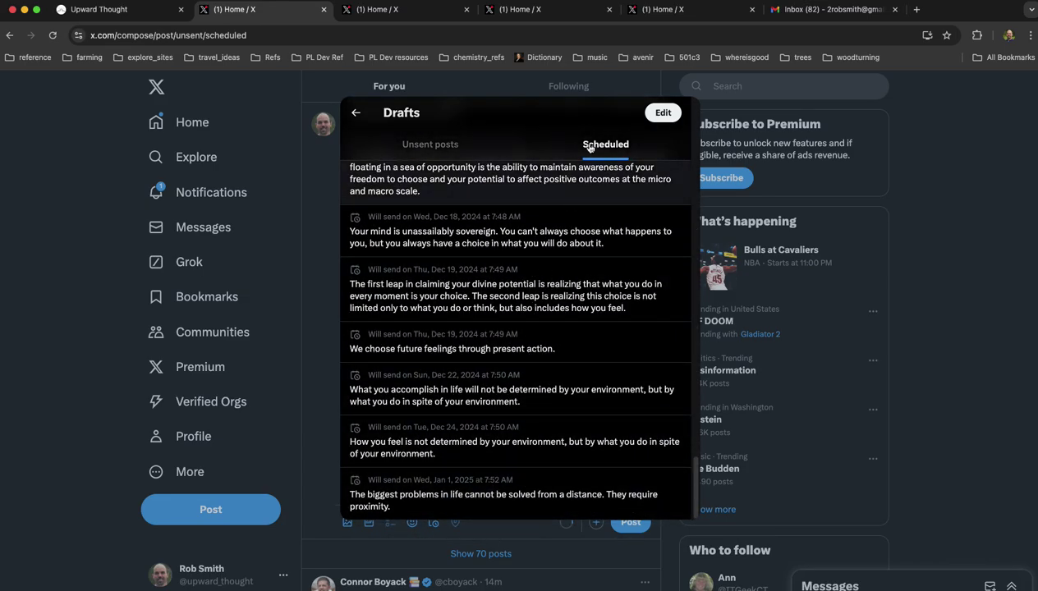
left_click(359, 117)
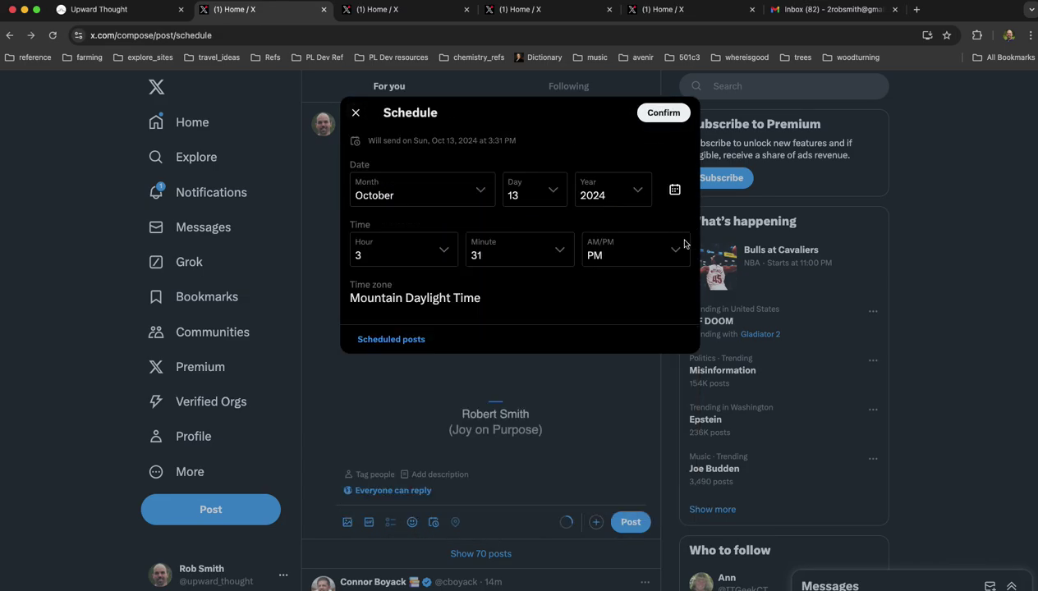